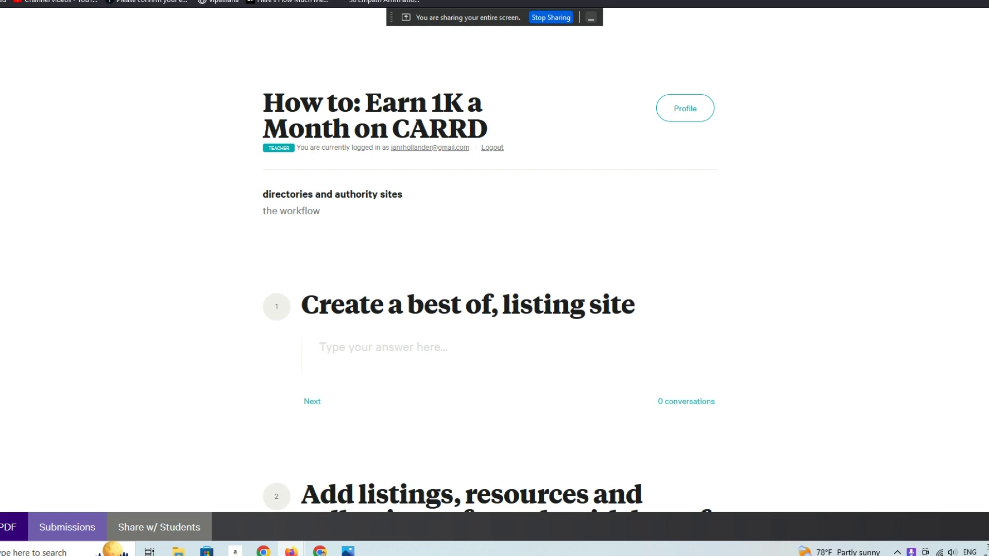
pyautogui.scroll(-2, 495, 309)
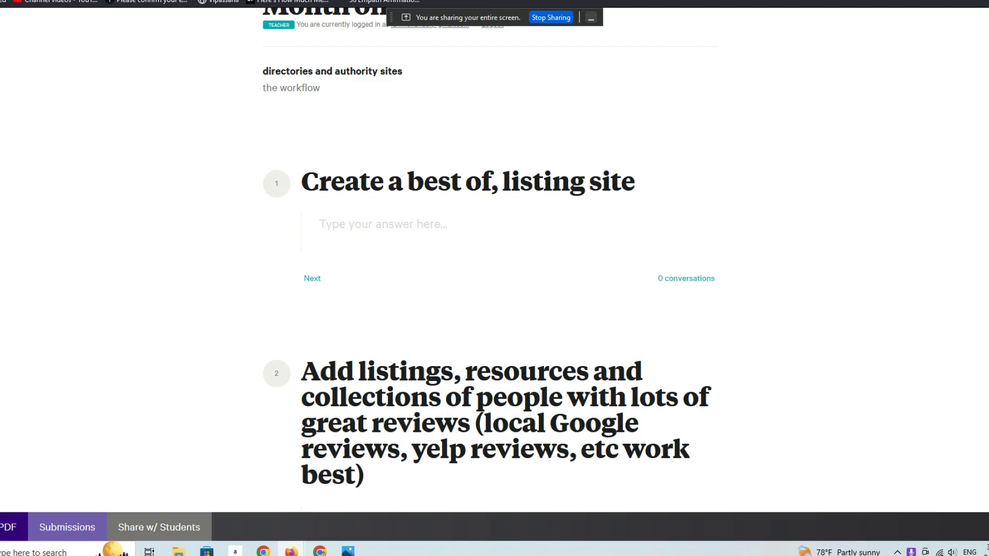
pyautogui.scroll(-1, 348, 183)
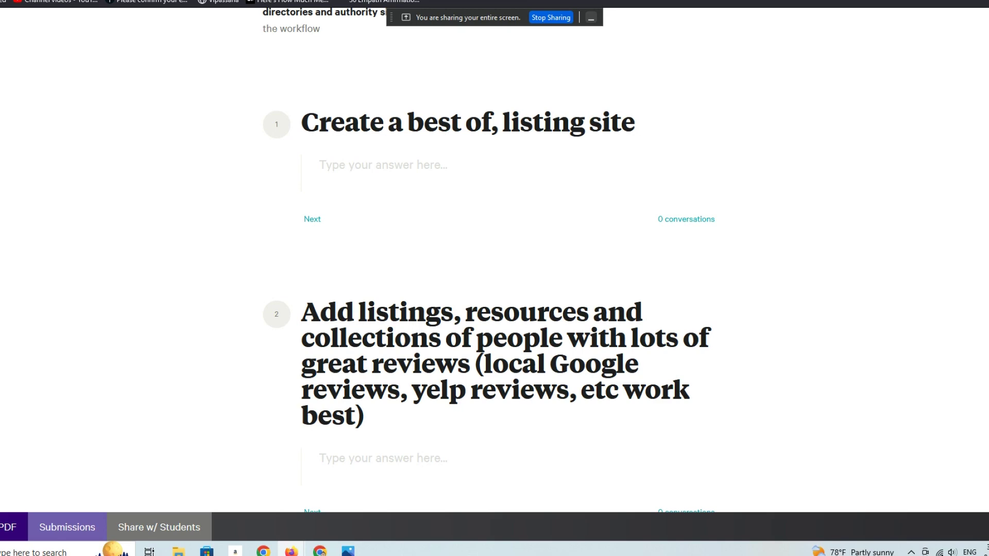
pyautogui.scroll(-1, 495, 278)
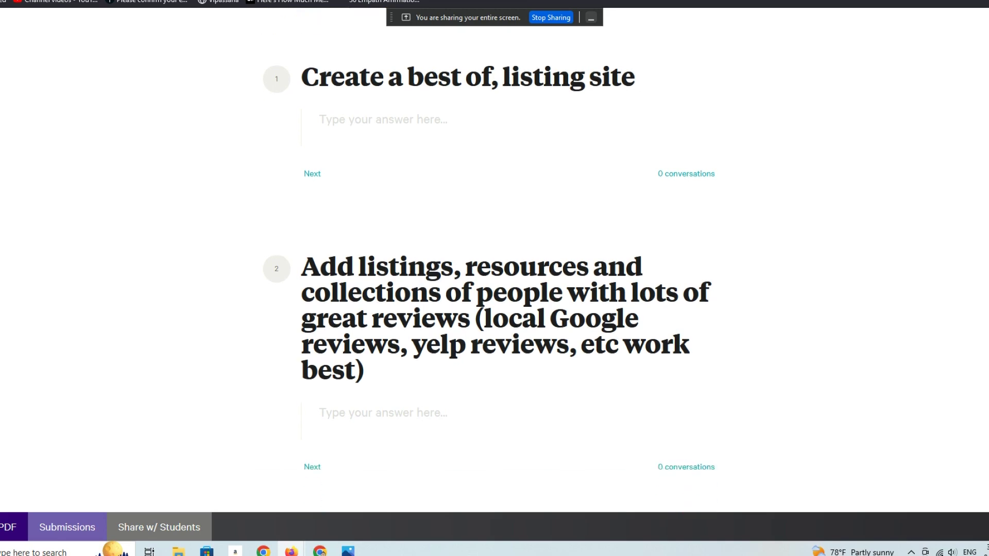
pyautogui.scroll(-1, 495, 279)
pyautogui.scroll(-1, 495, 278)
pyautogui.scroll(-1, 495, 278)
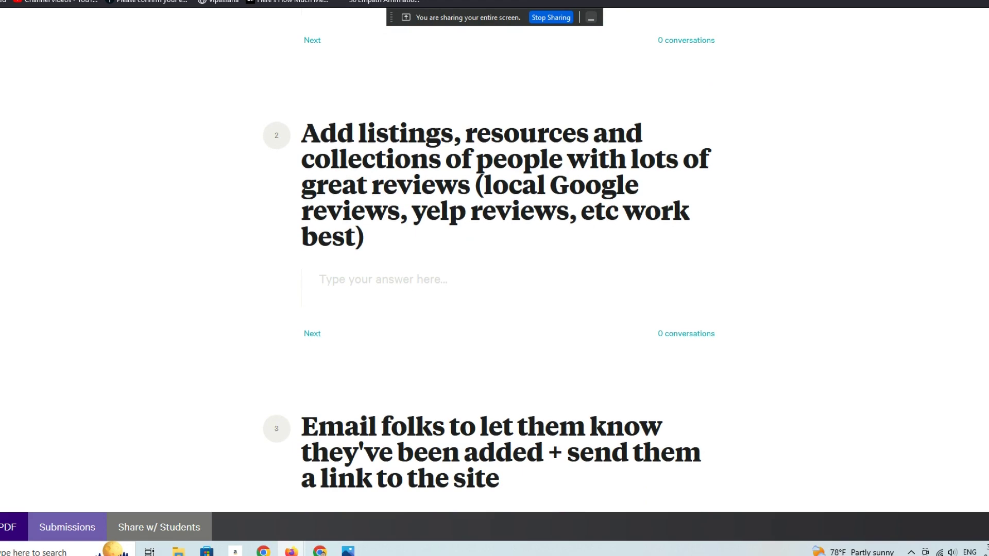
pyautogui.scroll(-1, 478, 203)
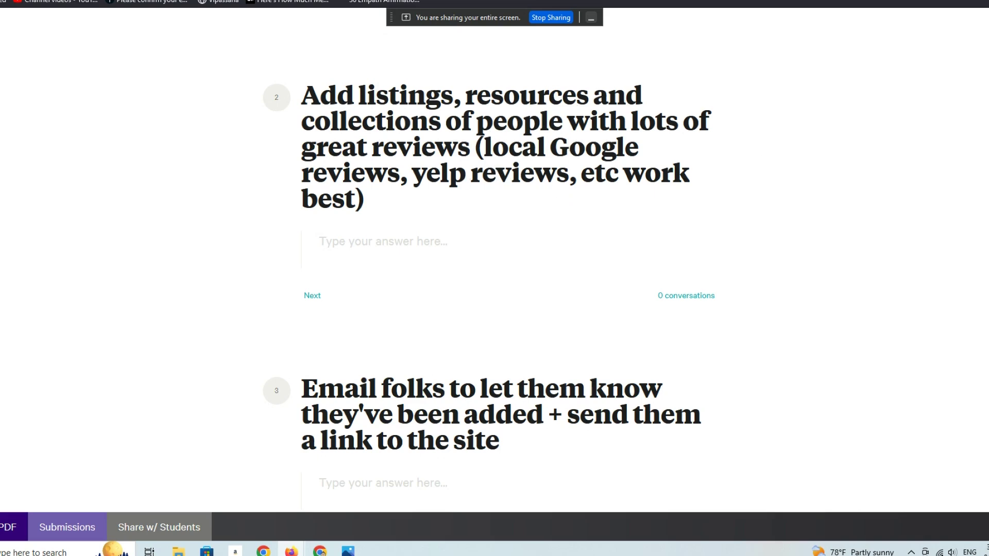
pyautogui.scroll(-1, 494, 279)
pyautogui.scroll(-2, 495, 279)
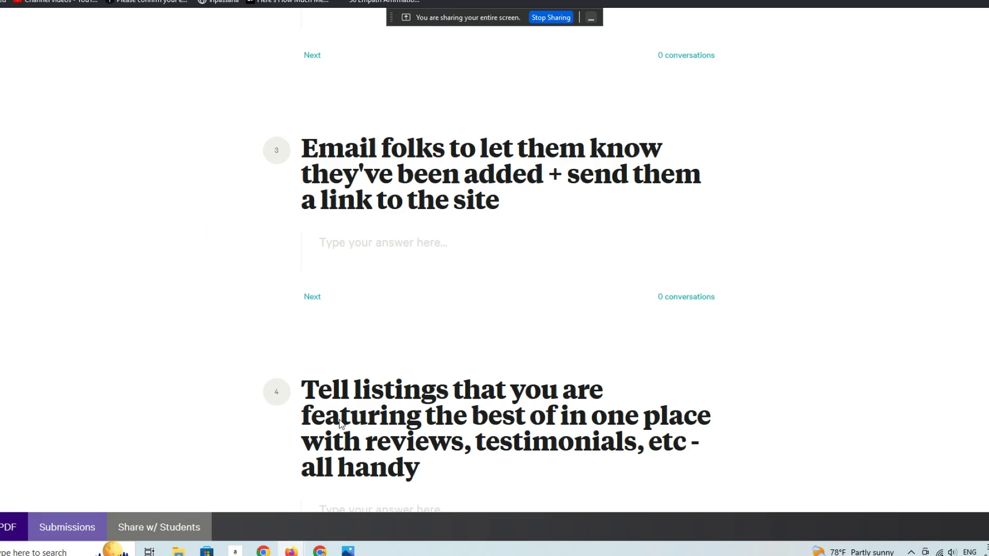
pyautogui.scroll(-3, 495, 278)
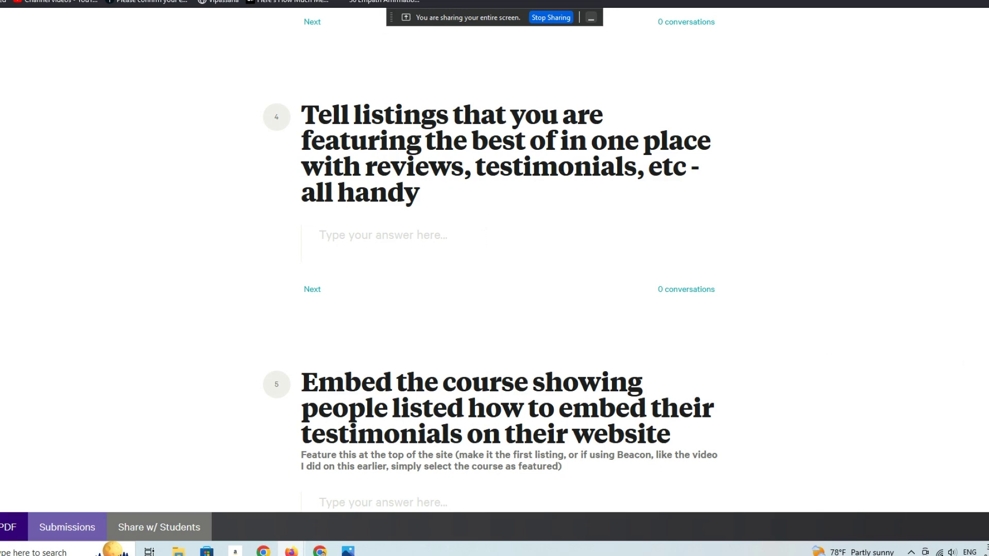
pyautogui.scroll(-2, 692, 313)
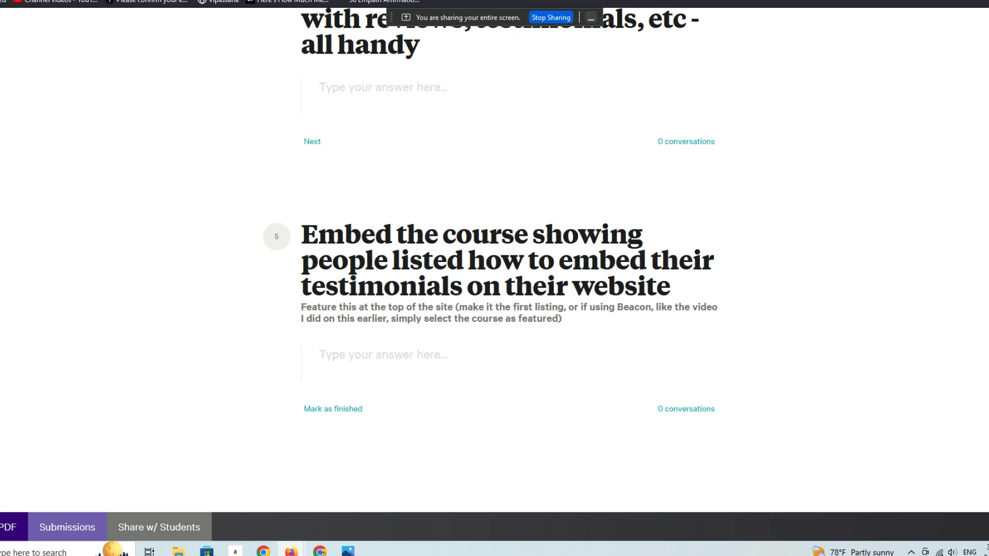
pyautogui.scroll(-1, 494, 271)
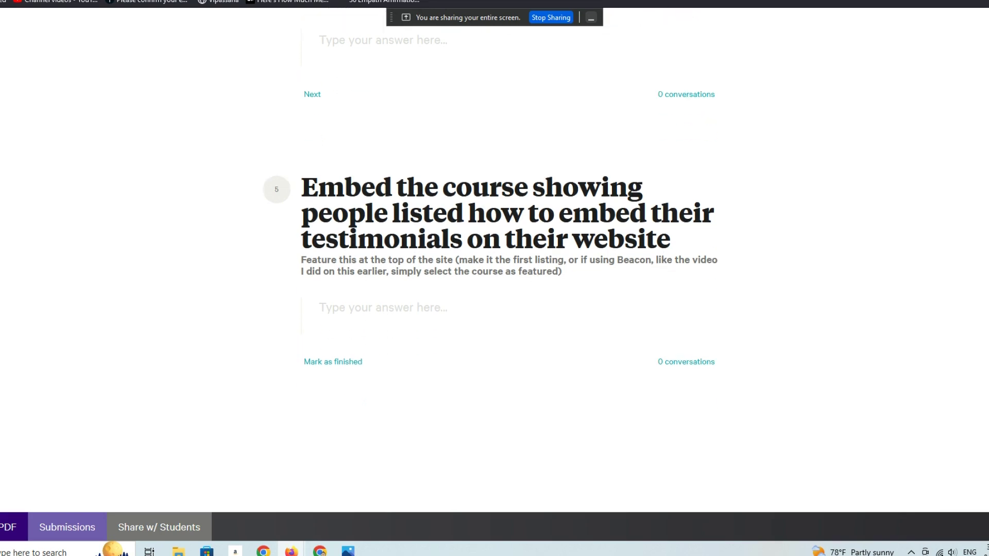
pyautogui.scroll(2, 411, 267)
pyautogui.scroll(-1, 412, 267)
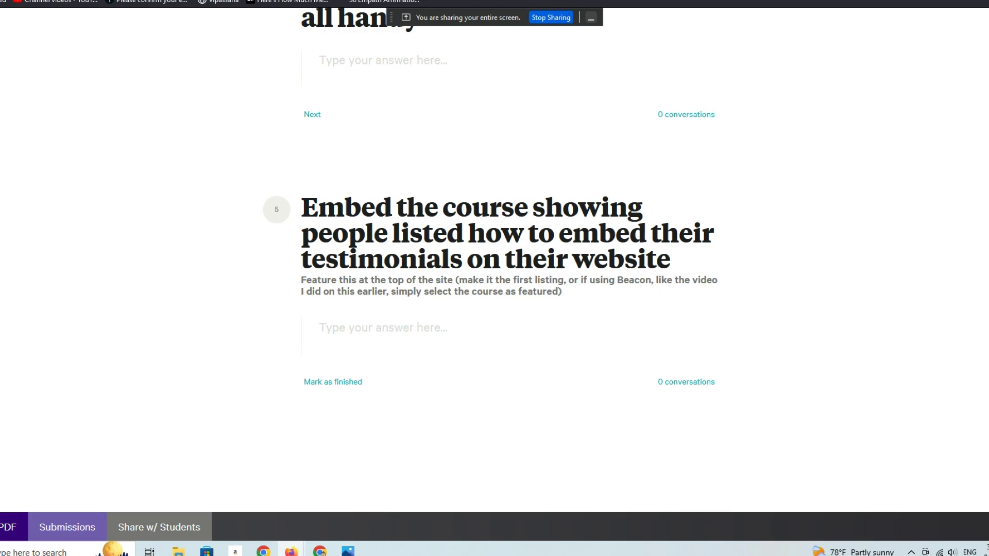
pyautogui.scroll(5, 494, 279)
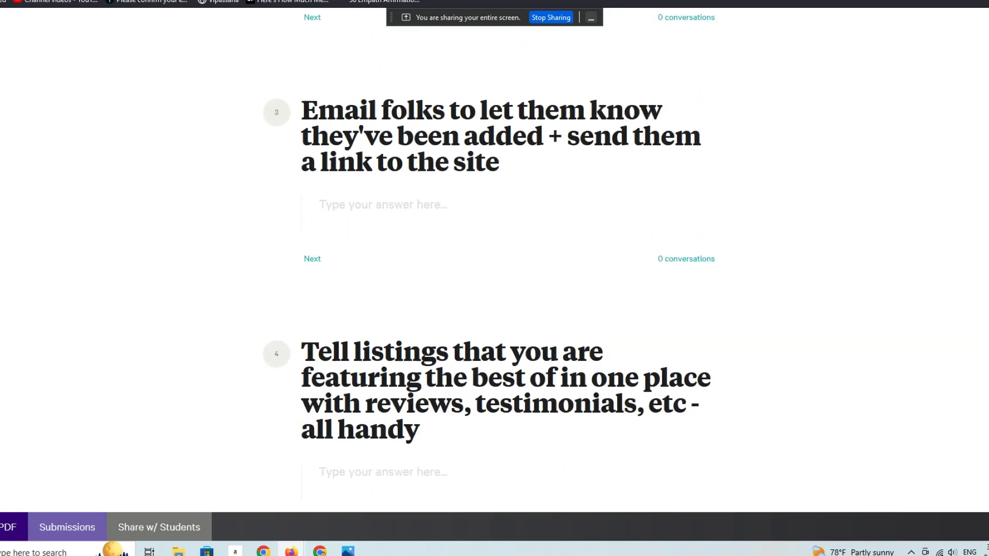
pyautogui.scroll(-2, 495, 278)
pyautogui.scroll(-2, 687, 343)
pyautogui.scroll(-1, 687, 342)
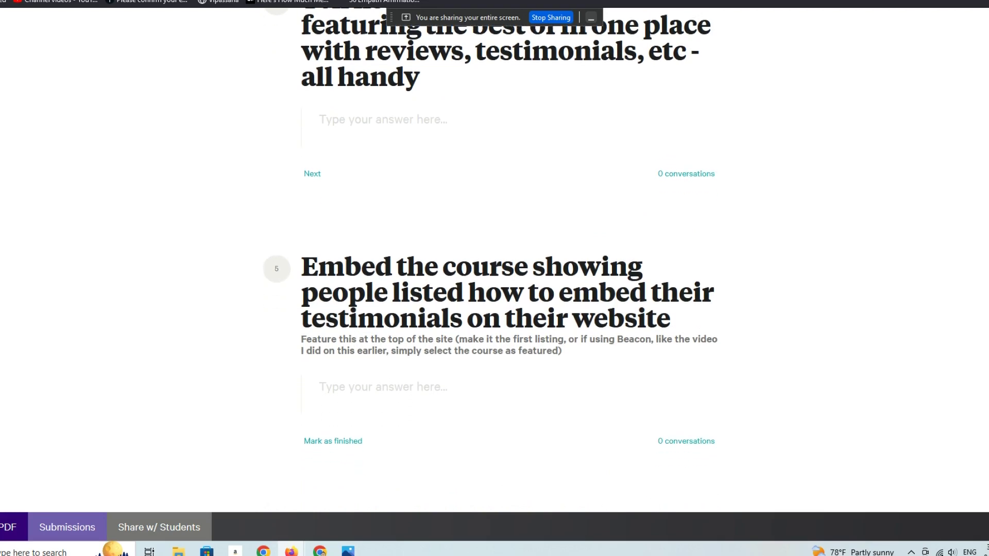